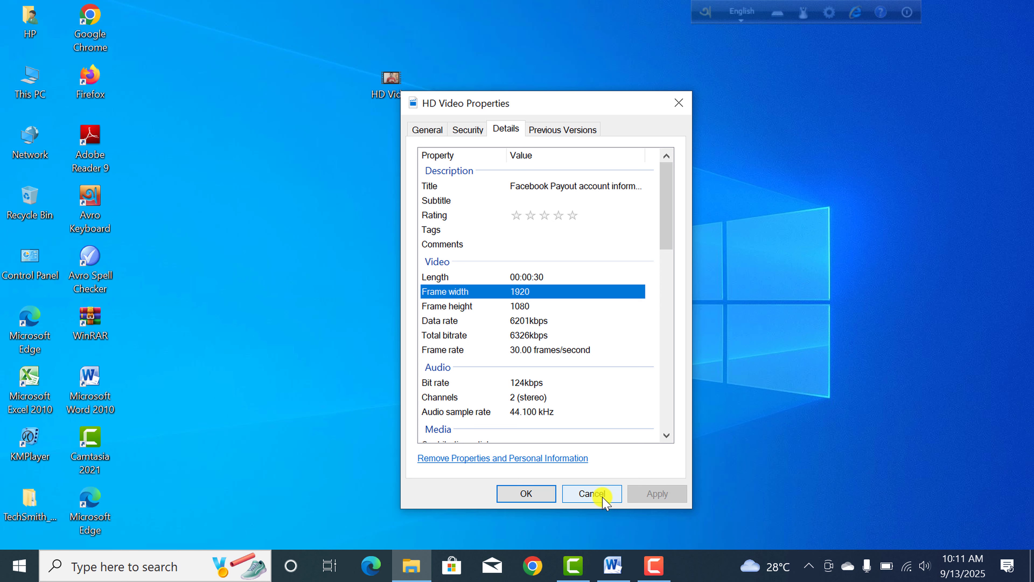
Step: Close the HD Video file's properties and switch to the open Camtasia project
{"action": "left_click", "coordinate": [592, 493]}
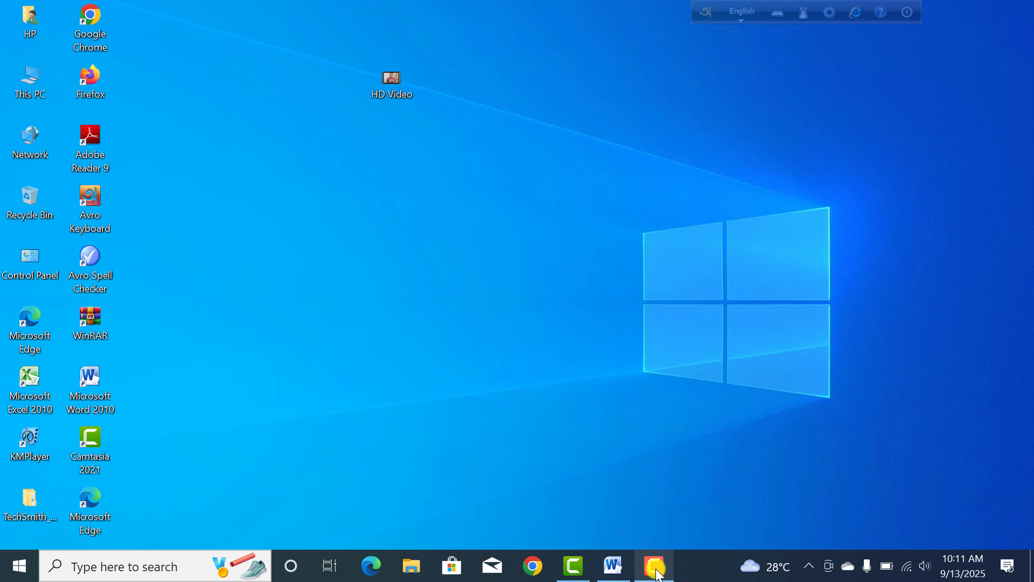
{"action": "left_click", "coordinate": [569, 572]}
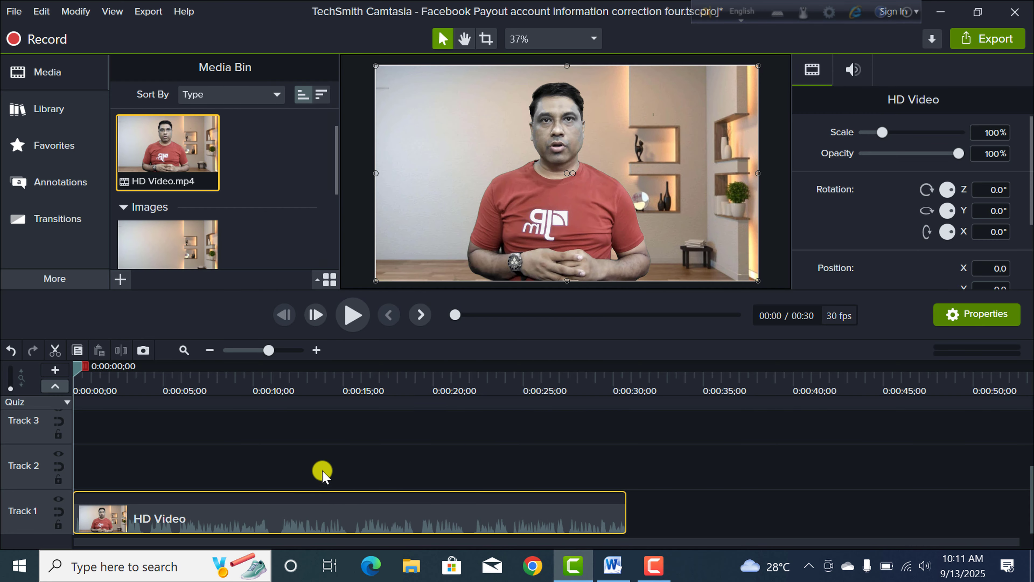
{"action": "left_click", "coordinate": [594, 39]}
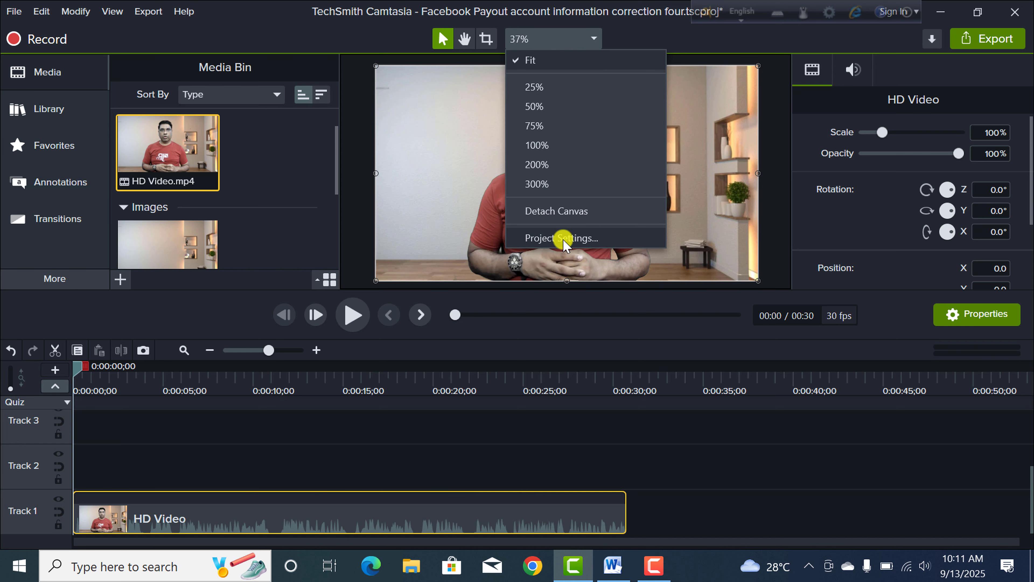
{"action": "left_click", "coordinate": [518, 337]}
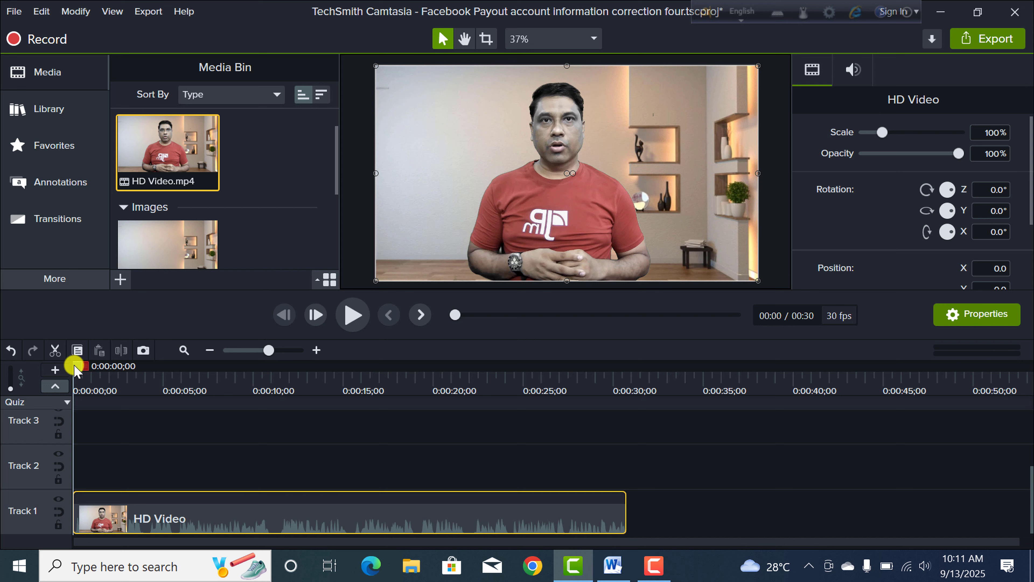
{"action": "mouse_move", "coordinate": [76, 369]}
{"action": "left_mouse_down"}
{"action": "mouse_move", "coordinate": [197, 377]}
{"action": "mouse_move", "coordinate": [92, 370]}
{"action": "mouse_move", "coordinate": [102, 379]}
{"action": "mouse_move", "coordinate": [71, 379]}
{"action": "left_mouse_up"}
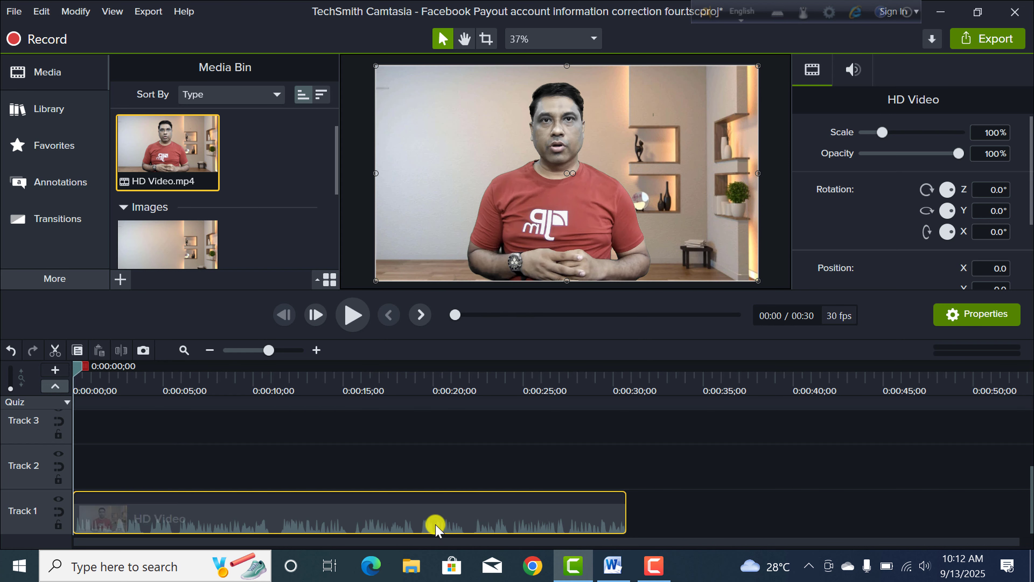
Step: Start a new custom production of the project in the MP4 - Smart Player (HTML5) format
{"action": "left_click", "coordinate": [1004, 43]}
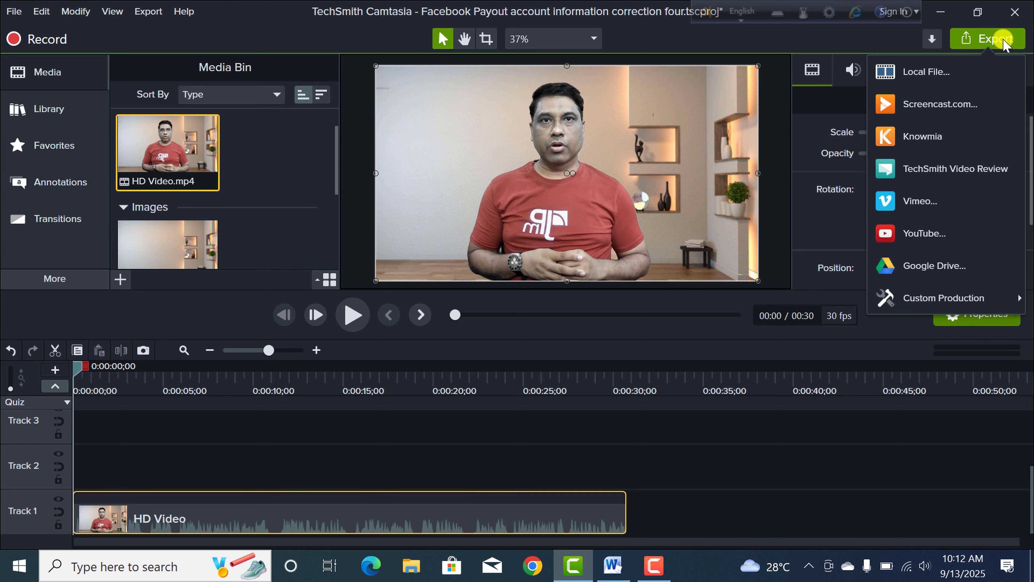
{"action": "mouse_move", "coordinate": [921, 298]}
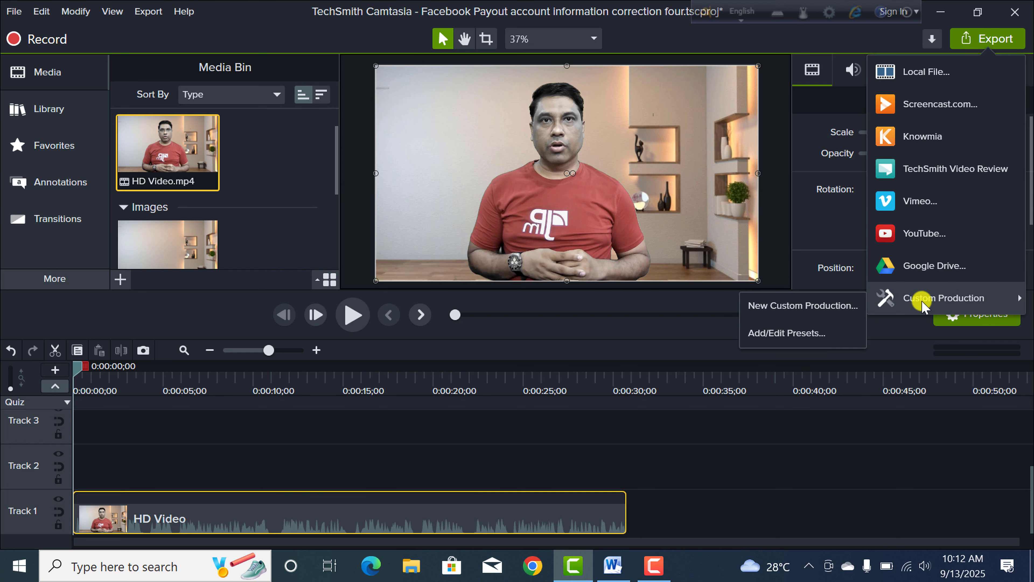
{"action": "left_click", "coordinate": [814, 306]}
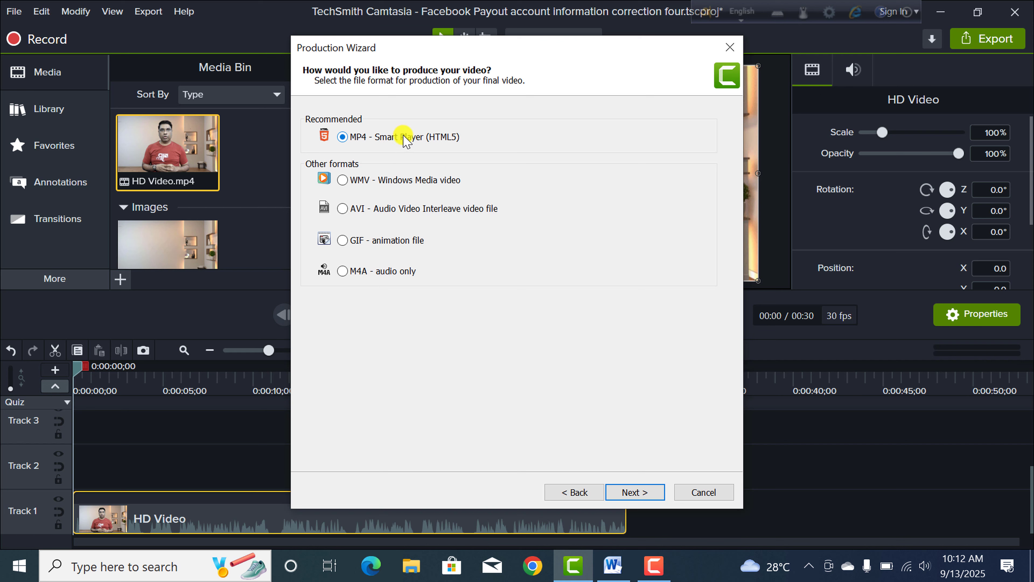
{"action": "left_click", "coordinate": [627, 491]}
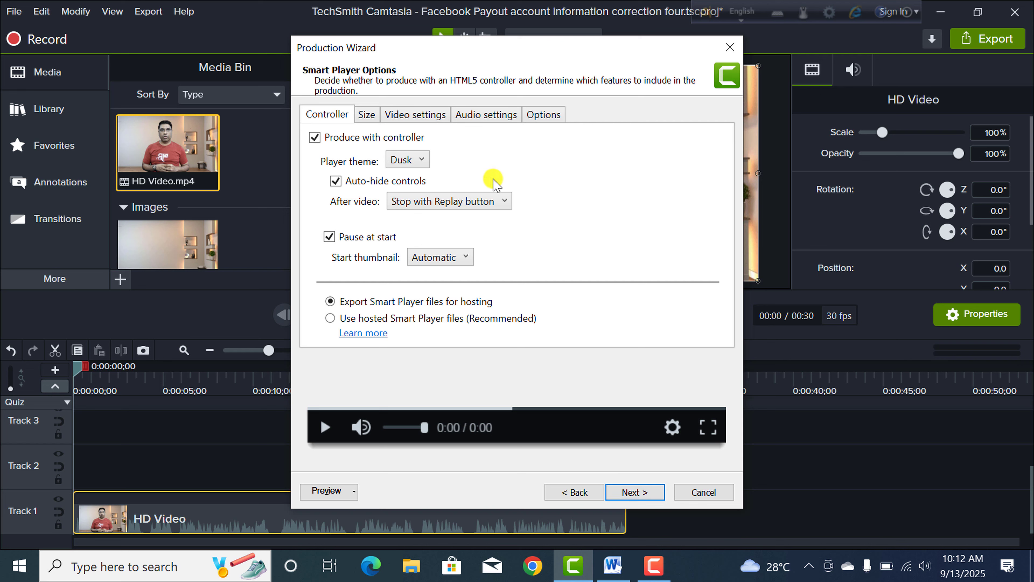
Step: Set the production's video size to 3840 wide by 2160 high, leaving the embed size alone
{"action": "left_click", "coordinate": [369, 118]}
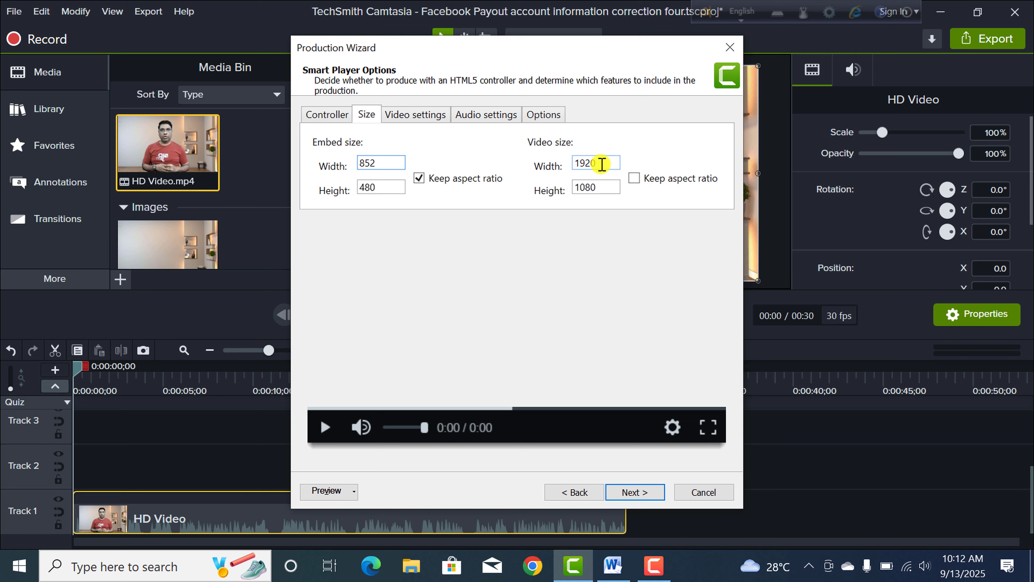
{"action": "left_click_drag", "start_coordinate": [602, 163], "coordinate": [575, 163]}
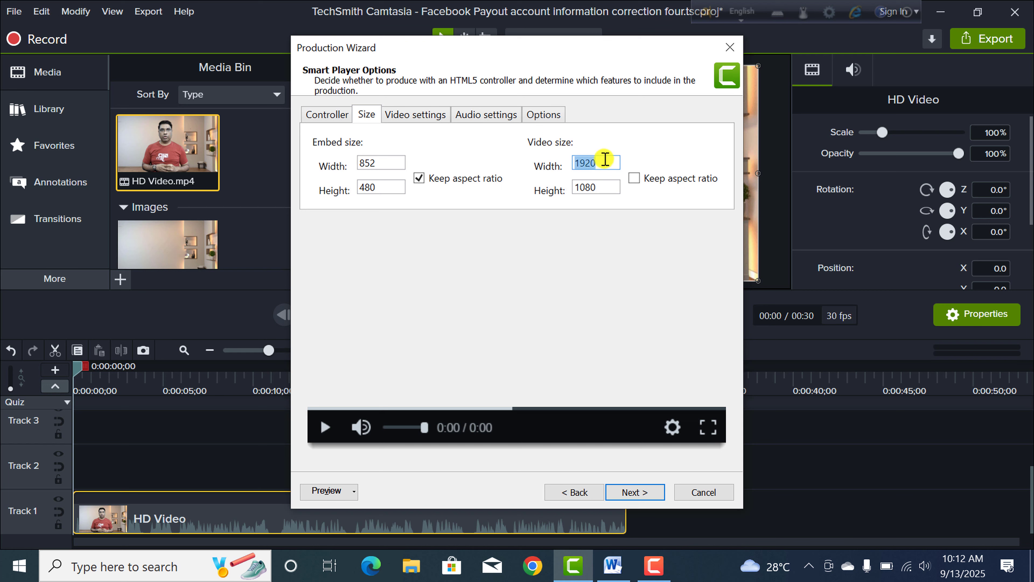
{"action": "type", "text": "38"}
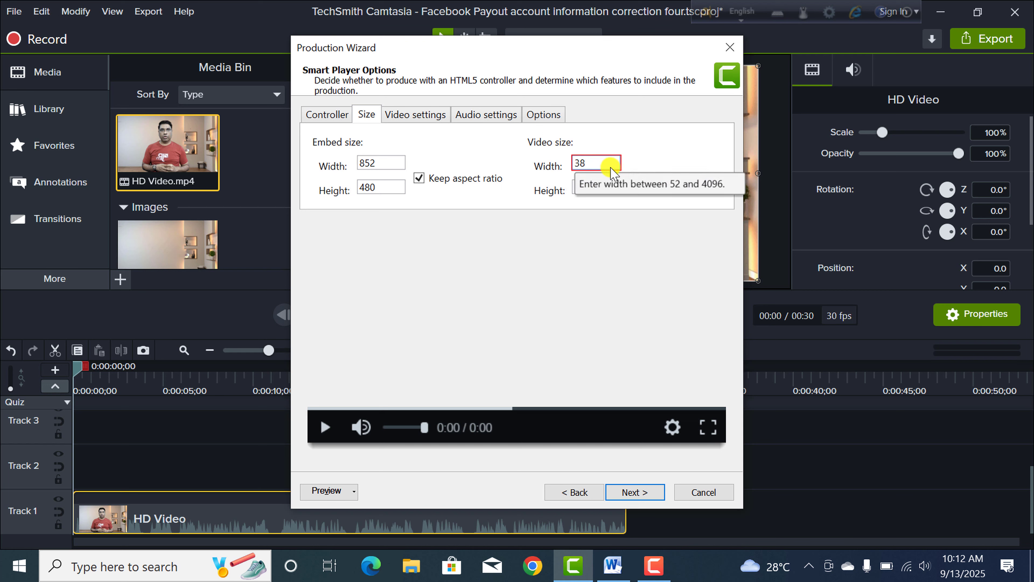
{"action": "type", "text": "40"}
{"action": "left_click_drag", "start_coordinate": [603, 186], "coordinate": [579, 187]}
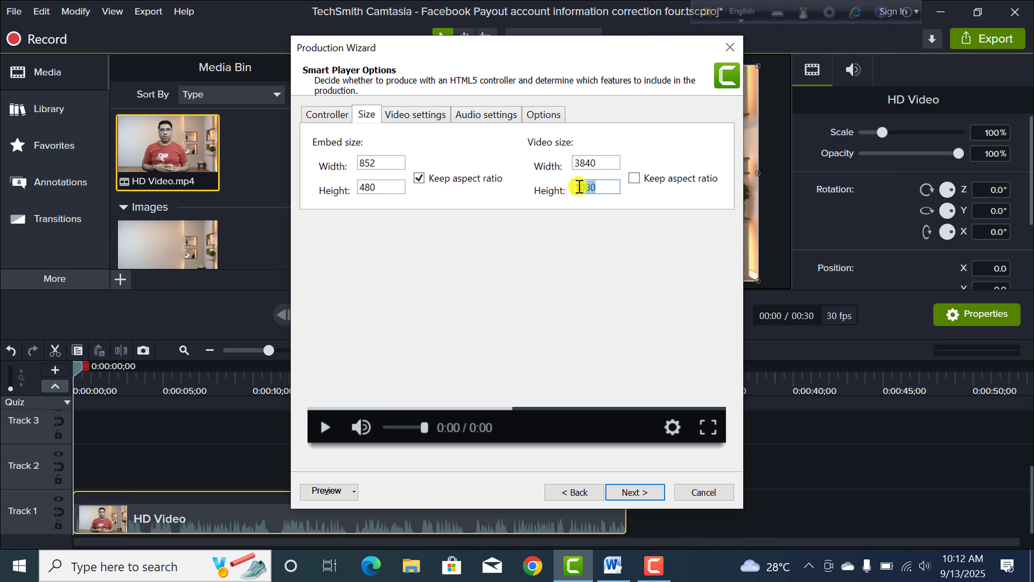
{"action": "type", "text": "21"}
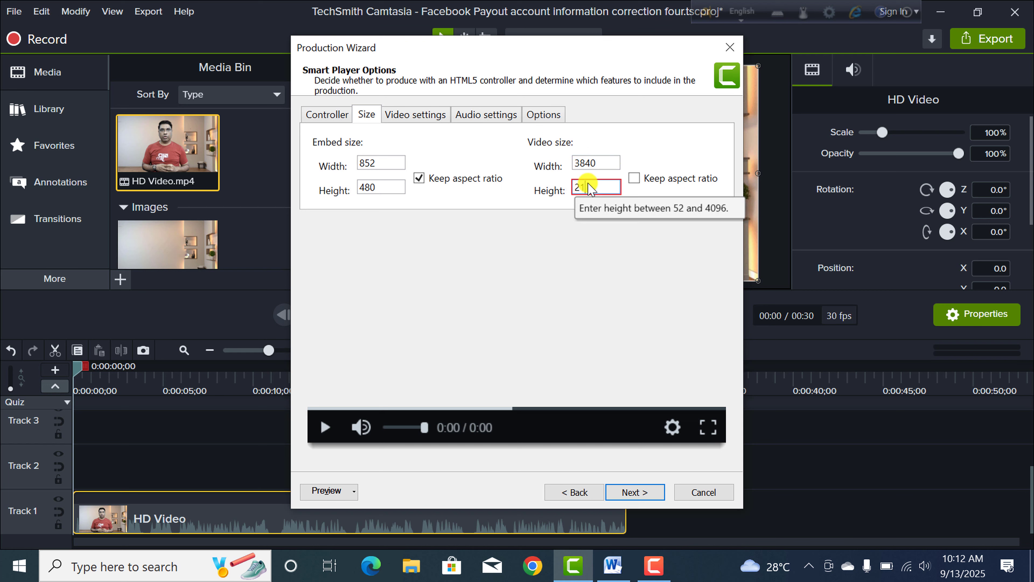
{"action": "type", "text": "60"}
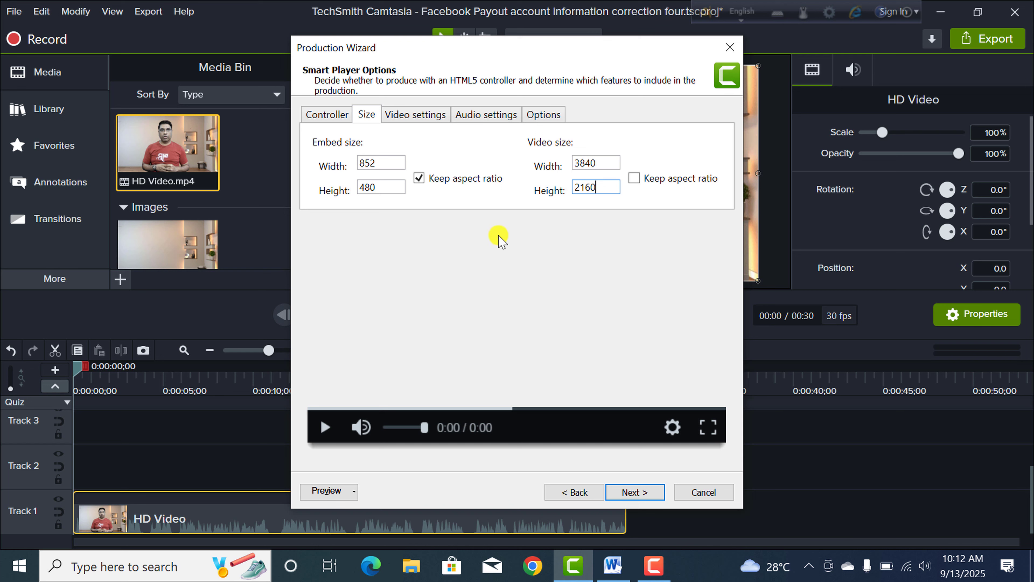
Step: Set the H.264 profile to High, with the frame rate at 30 and a keyframe every 5 seconds
{"action": "left_click", "coordinate": [419, 119]}
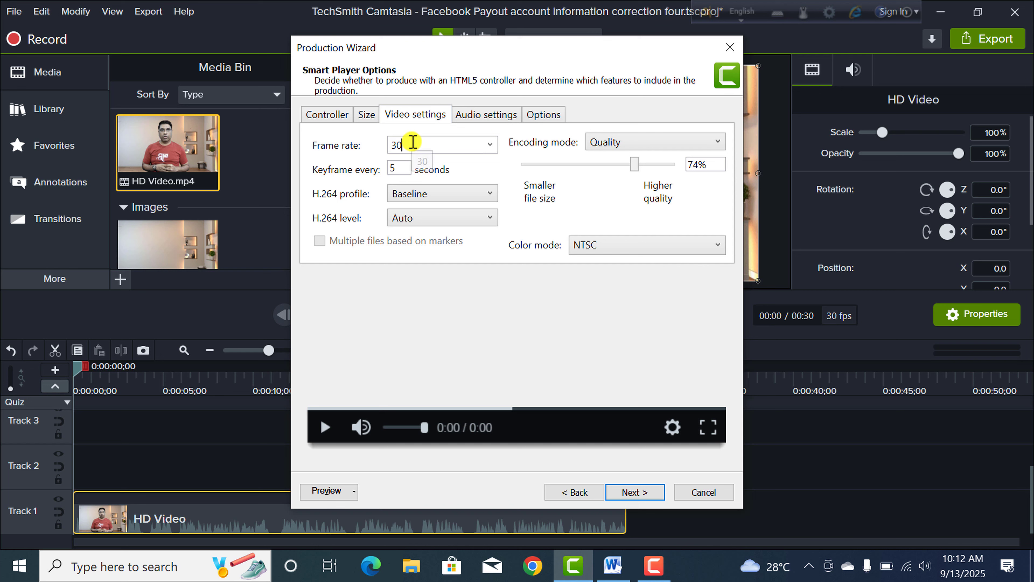
{"action": "left_click", "coordinate": [394, 145]}
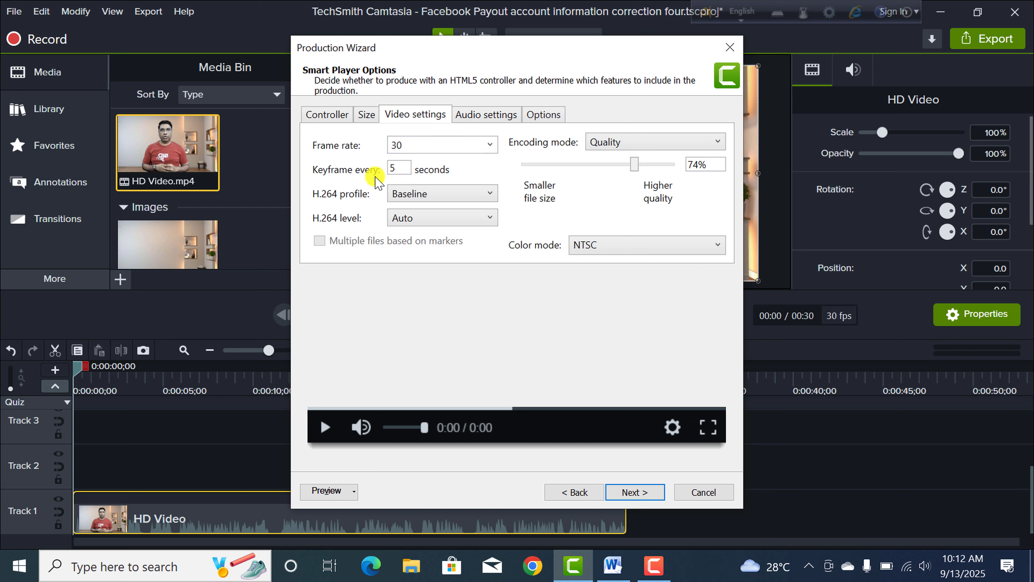
{"action": "double_click", "coordinate": [401, 169]}
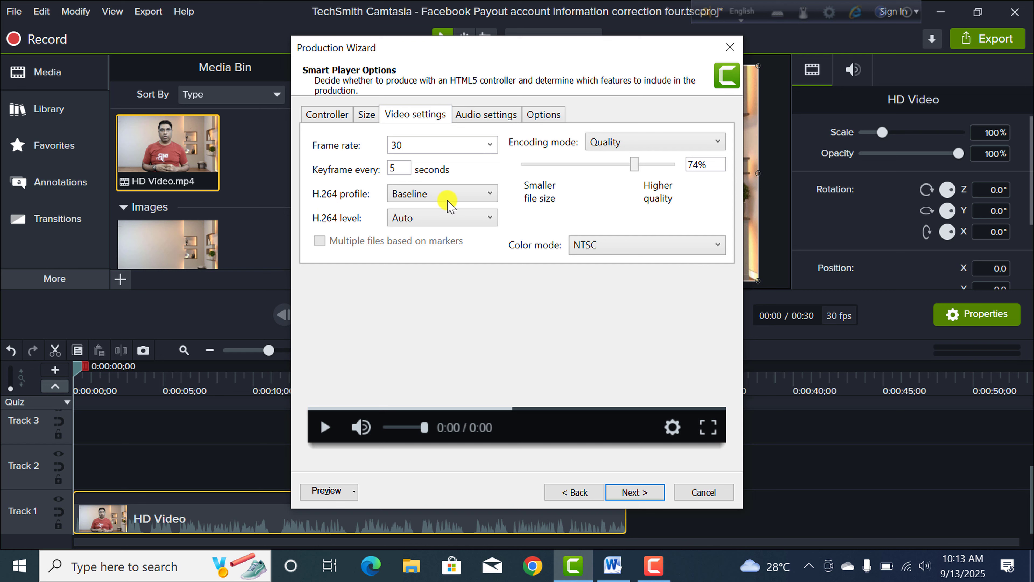
{"action": "left_click", "coordinate": [456, 195]}
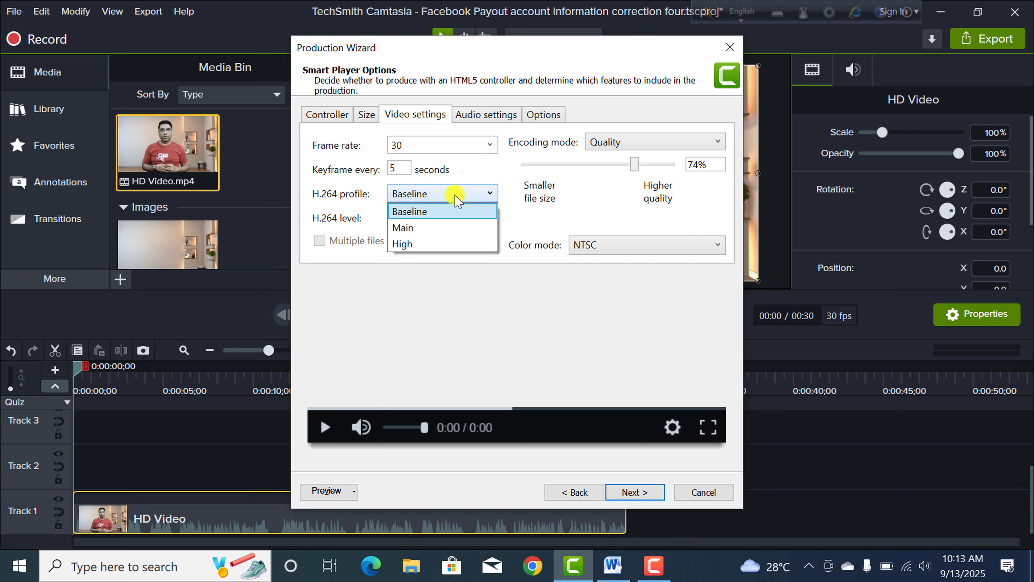
{"action": "left_click", "coordinate": [425, 244]}
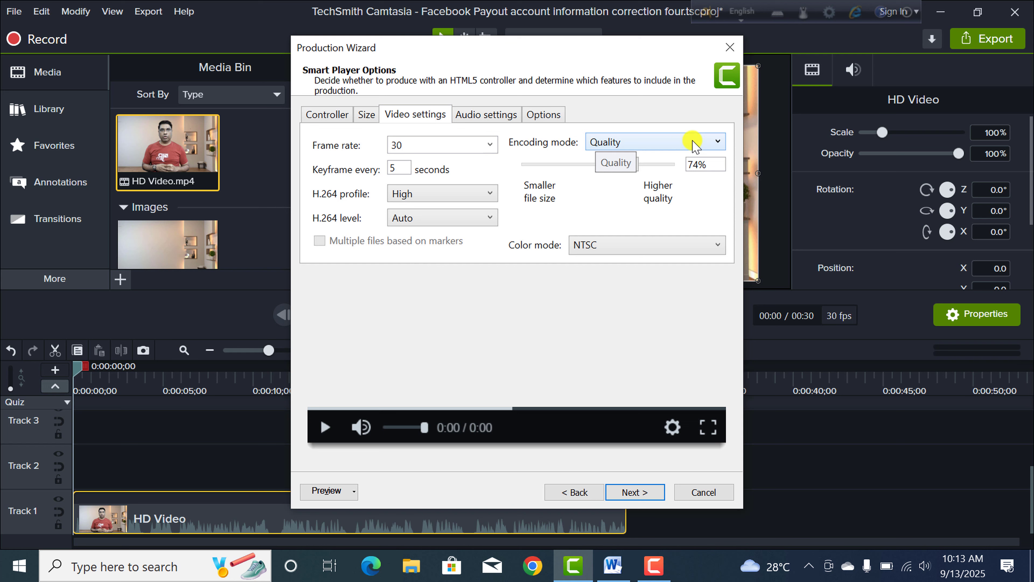
Step: Use the Quality encoding mode and set the video quality to 70%
{"action": "left_click", "coordinate": [675, 139]}
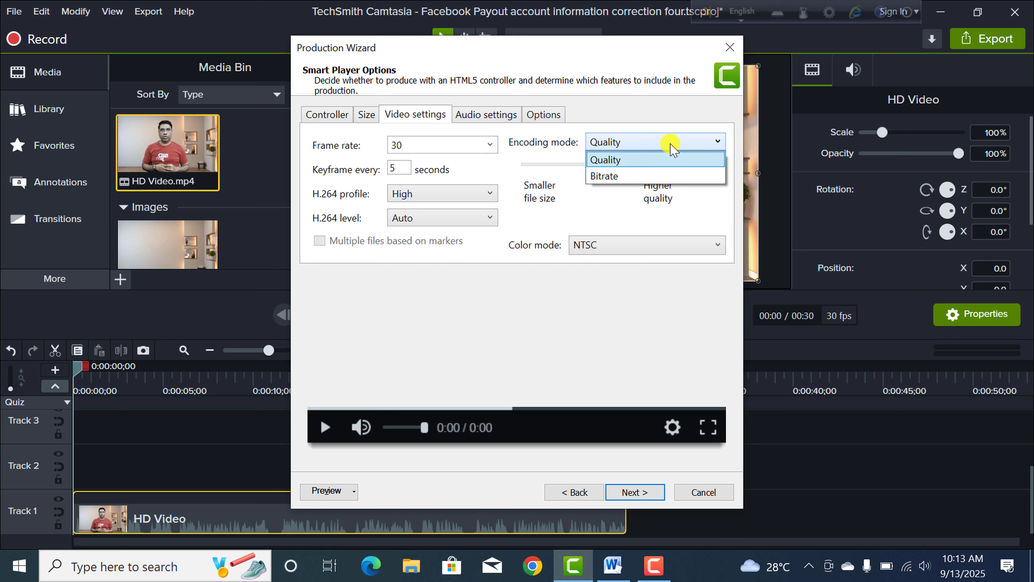
{"action": "left_click", "coordinate": [664, 158]}
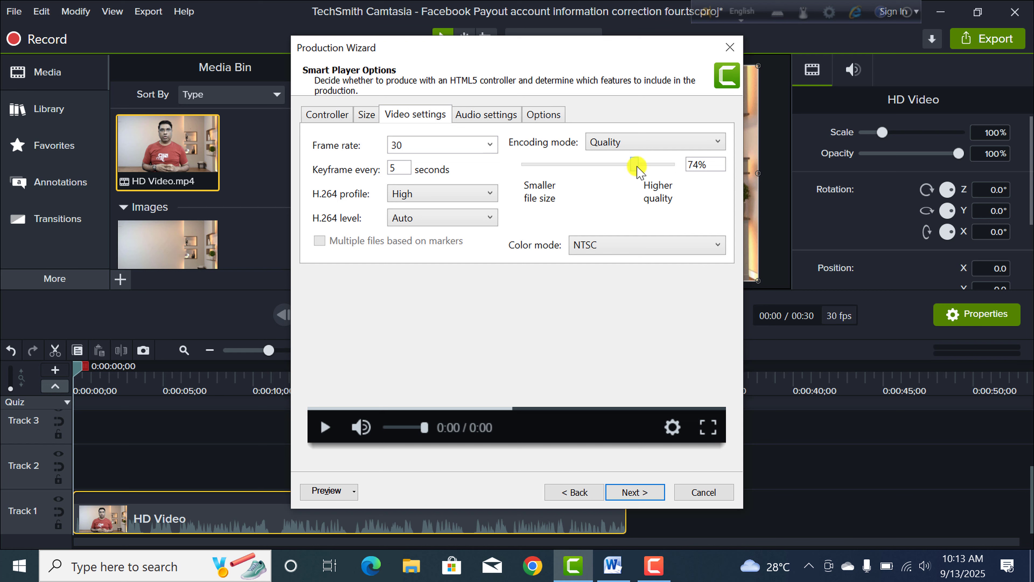
{"action": "mouse_move", "coordinate": [635, 166]}
{"action": "left_mouse_down"}
{"action": "mouse_move", "coordinate": [621, 166]}
{"action": "mouse_move", "coordinate": [644, 164]}
{"action": "mouse_move", "coordinate": [631, 167]}
{"action": "left_mouse_up"}
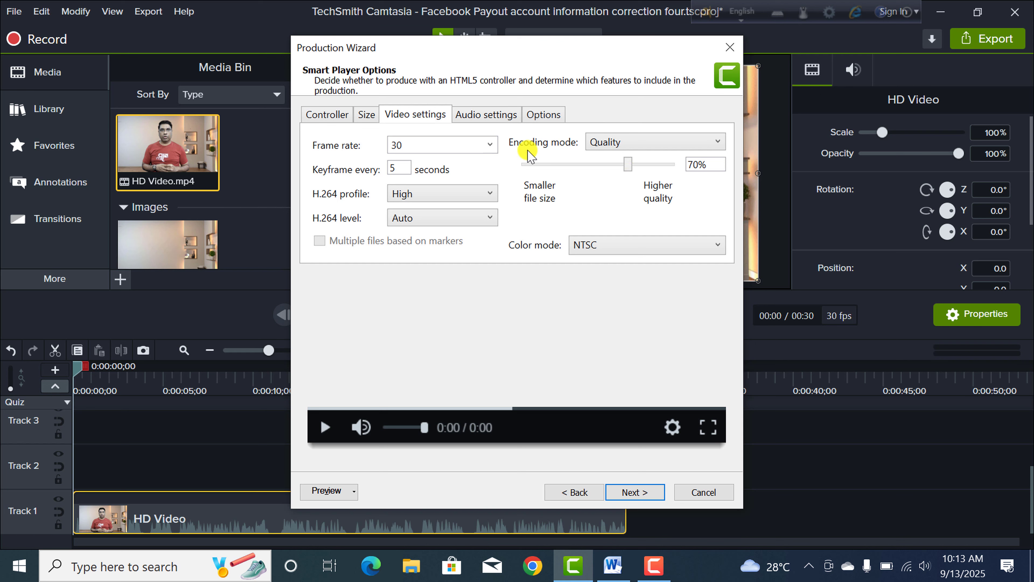
Step: Keep the audio bit rate at 128 kbps and proceed to the output file settings without a watermark or SCORM
{"action": "left_click", "coordinate": [501, 116]}
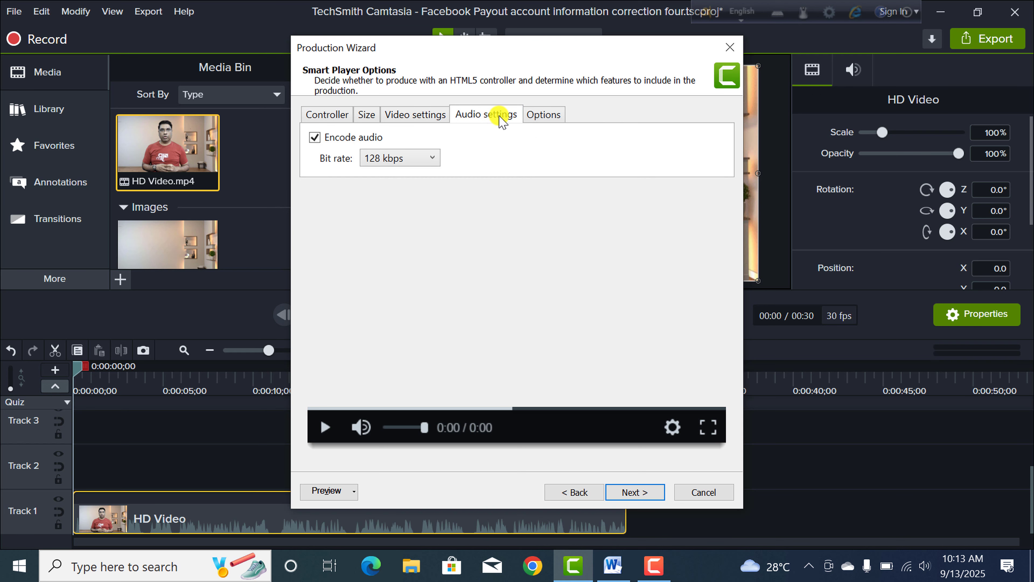
{"action": "left_click", "coordinate": [422, 159]}
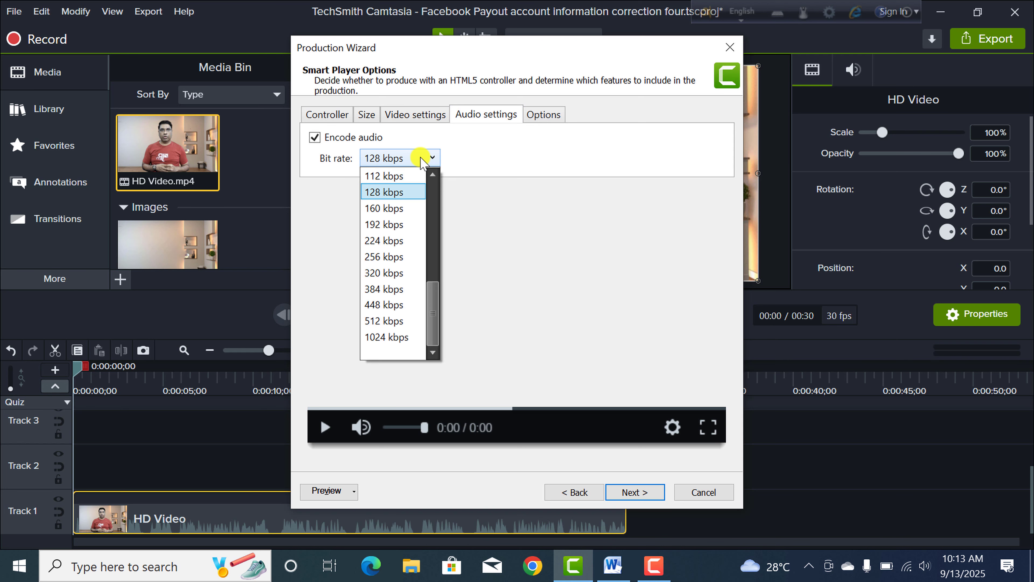
{"action": "left_click", "coordinate": [517, 164]}
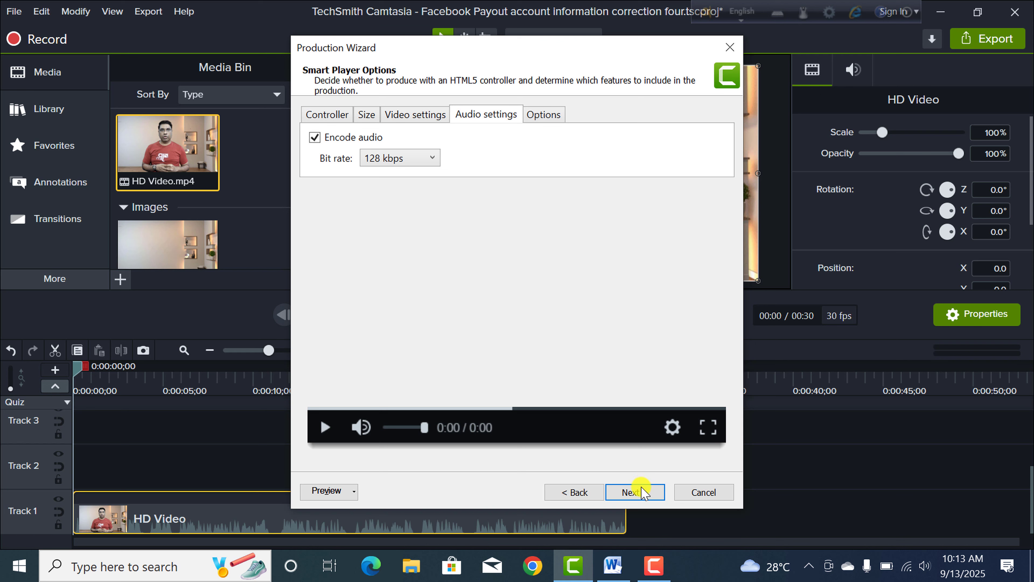
{"action": "left_click", "coordinate": [634, 493]}
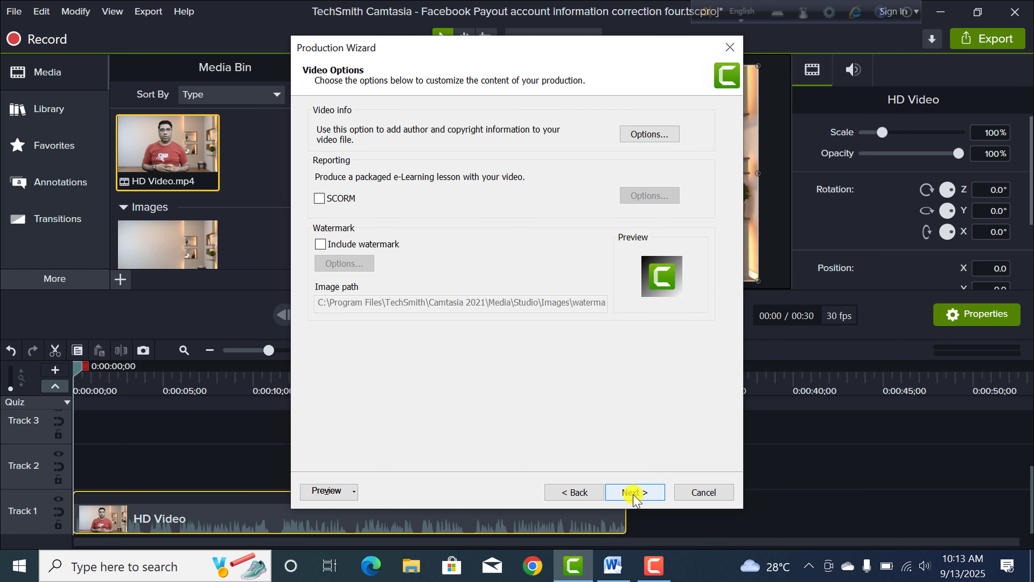
{"action": "left_click", "coordinate": [629, 493]}
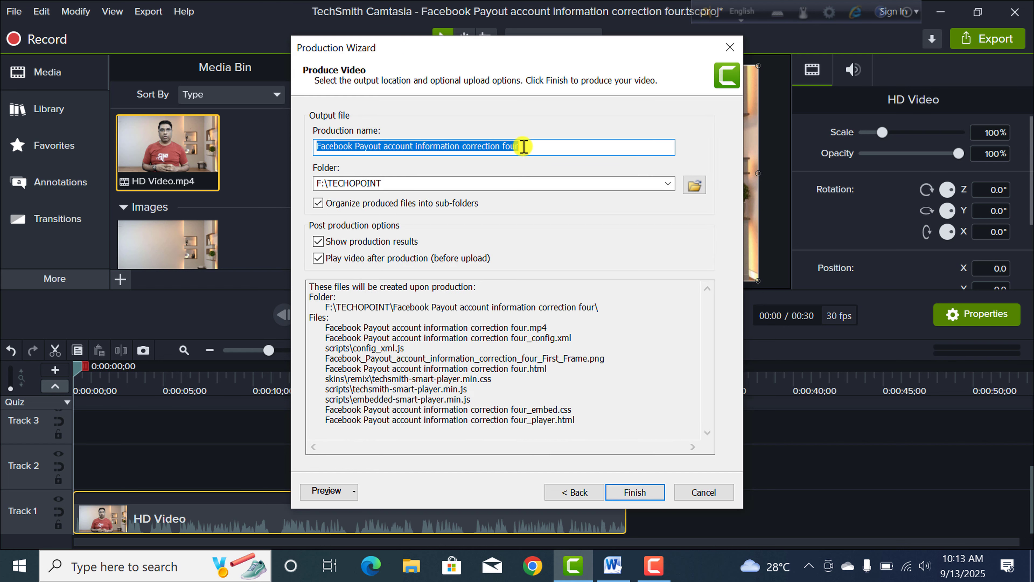
Step: Name the production "HD Video !" and produce it in the F:\TECHOPOINT folder
{"action": "left_click_drag", "start_coordinate": [524, 146], "coordinate": [312, 144]}
{"action": "key", "text": "BackSpace"}
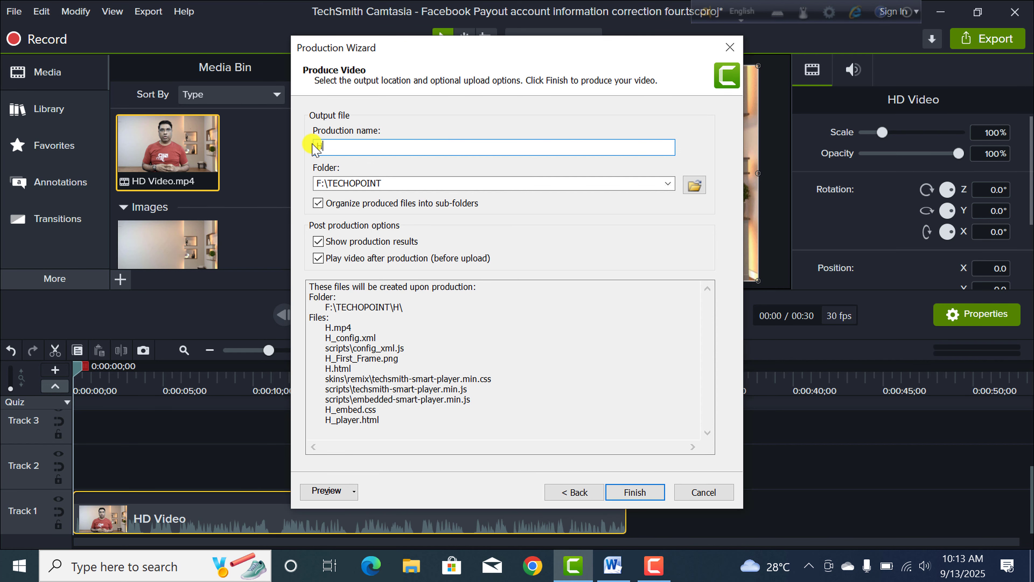
{"action": "type", "text": "HD V"}
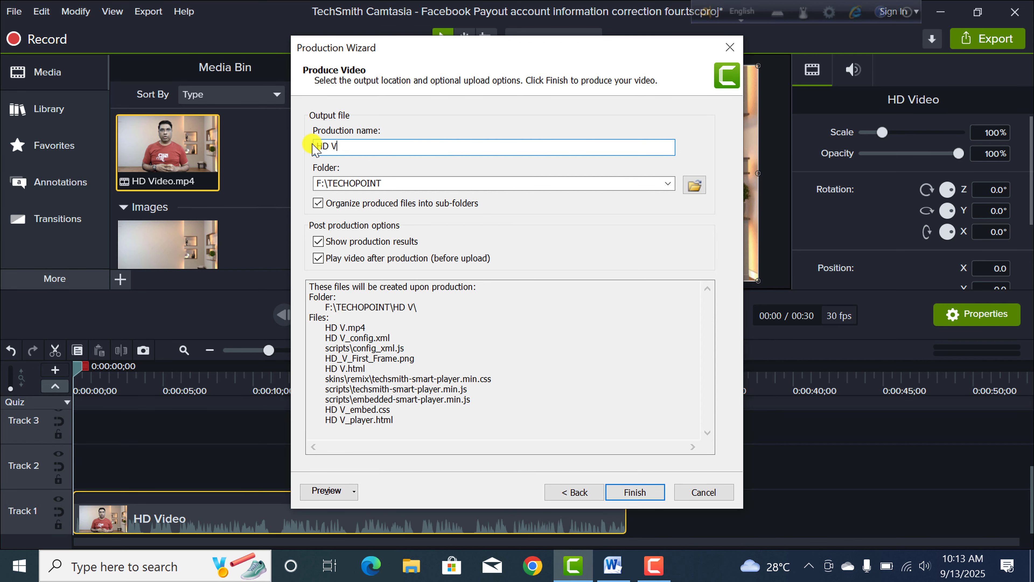
{"action": "type", "text": "ideo !"}
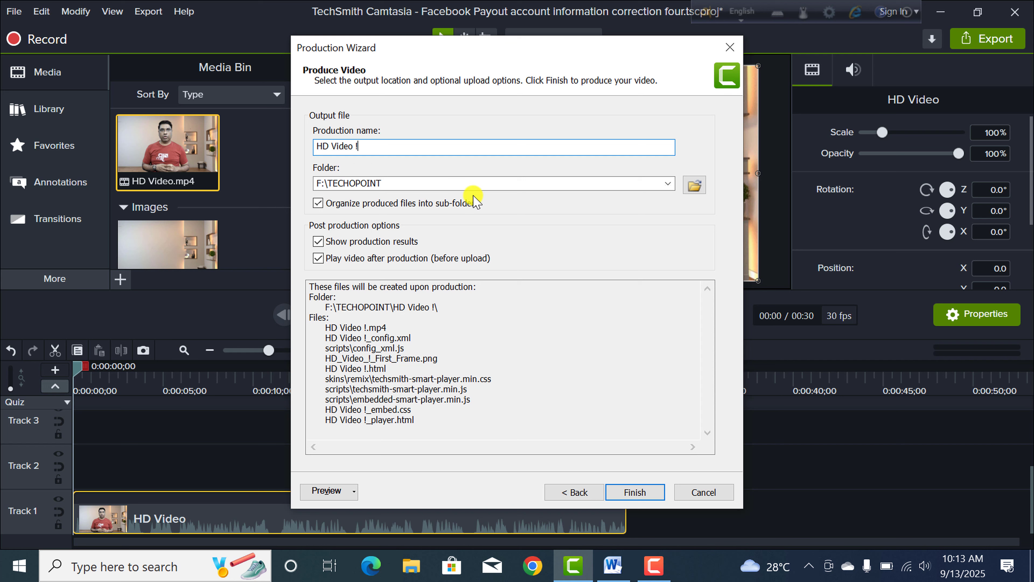
{"action": "left_click", "coordinate": [640, 495]}
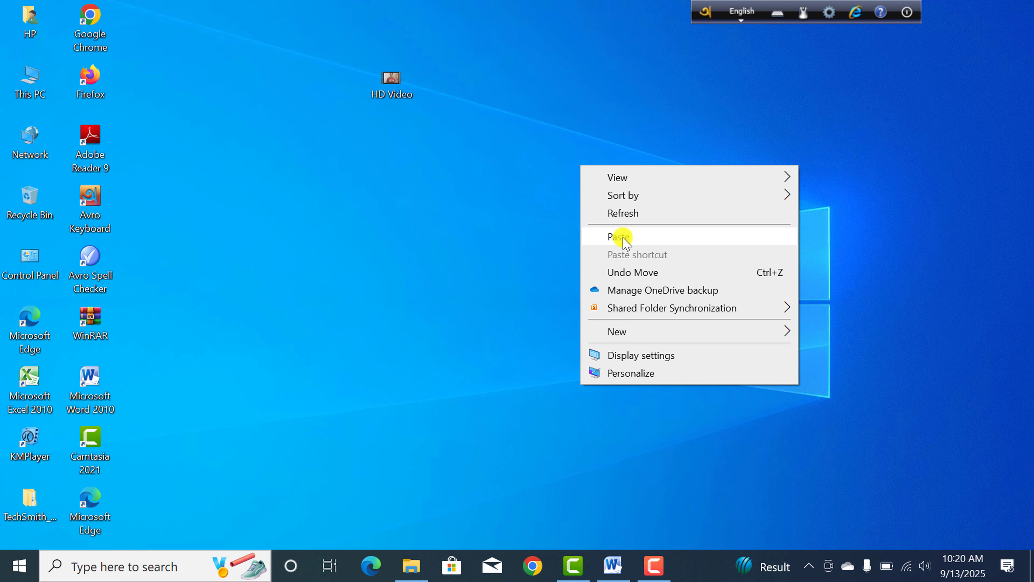
Step: Paste the produced video onto the desktop and check its frame size and bit rates in the file properties
{"action": "left_click", "coordinate": [623, 236]}
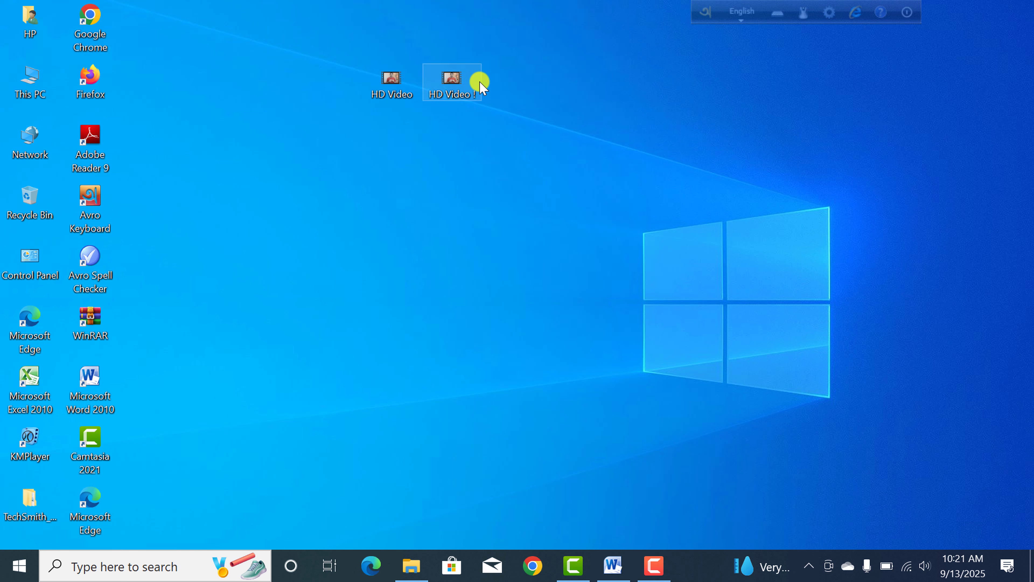
{"action": "mouse_move", "coordinate": [456, 91]}
{"action": "right_click", "coordinate": [454, 88]}
{"action": "left_click", "coordinate": [495, 452]}
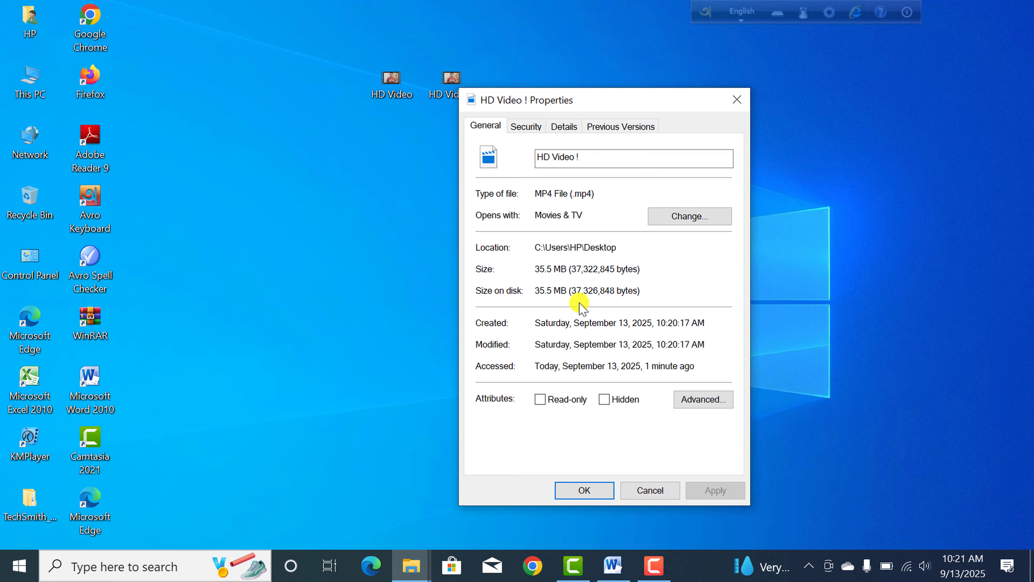
{"action": "left_click", "coordinate": [564, 126]}
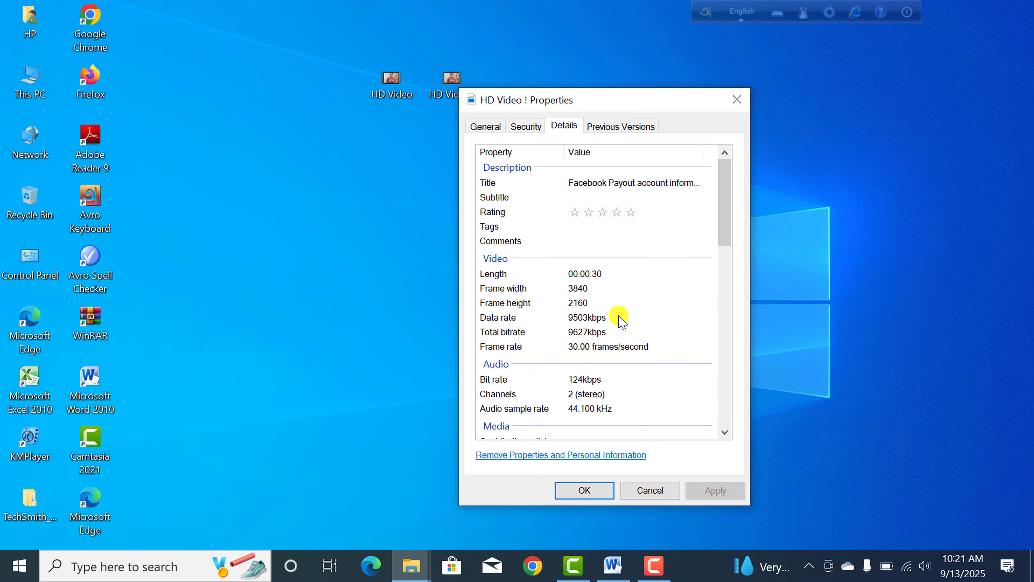
{"action": "scroll", "coordinate": [613, 319], "scroll_direction": "down", "scroll_amount": 1}
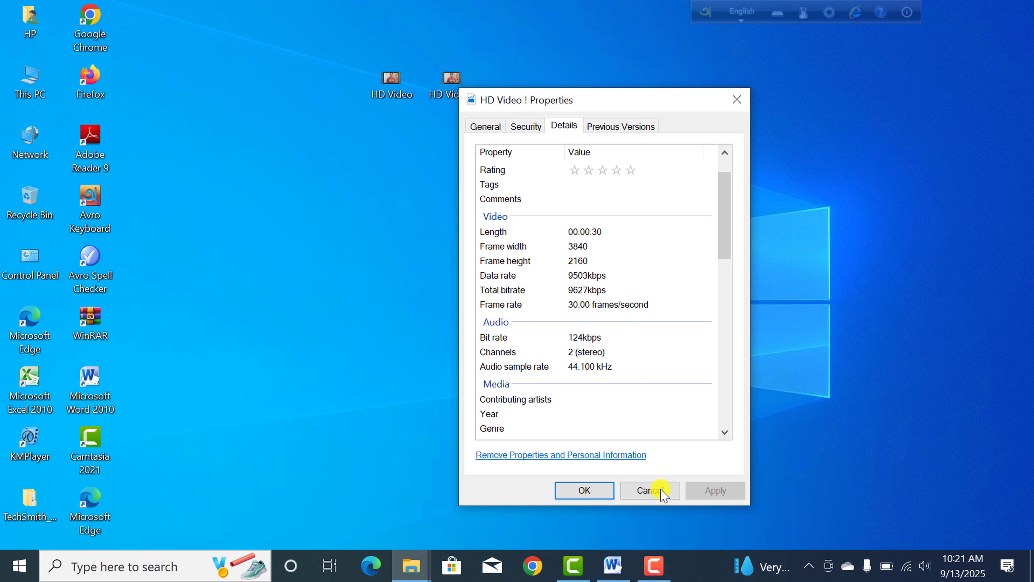
{"action": "left_click", "coordinate": [650, 490]}
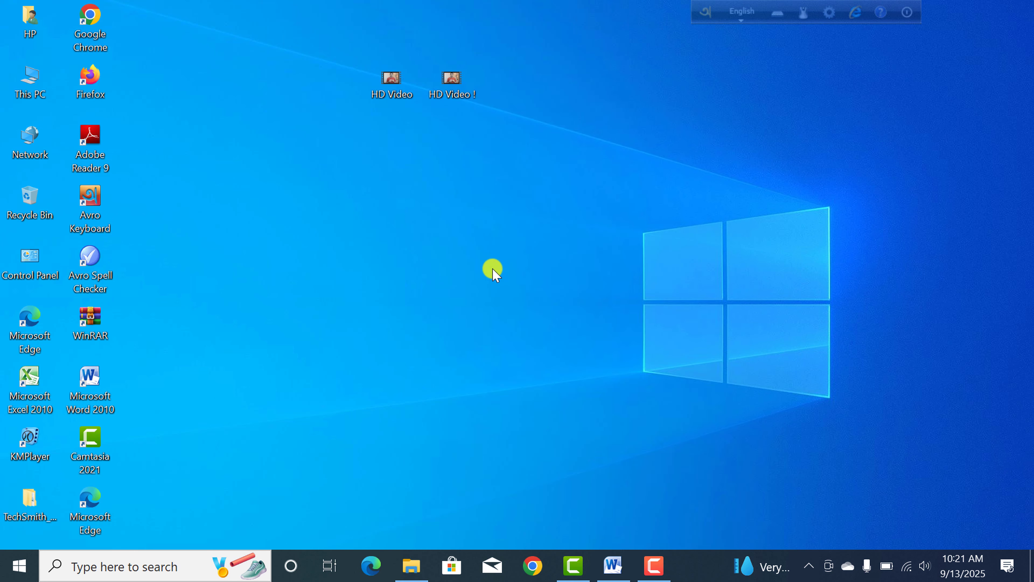